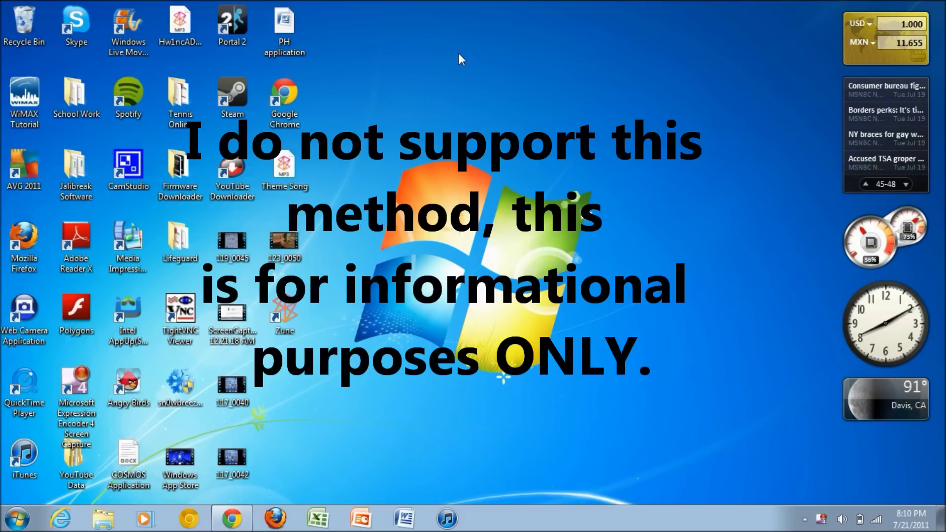
# Shift the desktop icon selection toward the Spotify shortcut, then clear the selection.
pyautogui.press('w')
pyautogui.press('s')
pyautogui.click(473, 101)
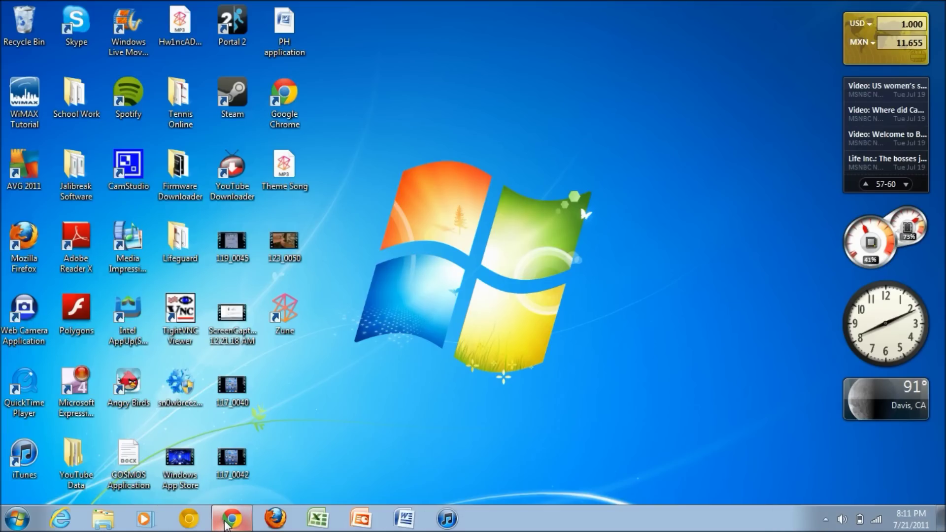
# Restore the DaveProxy Chrome window and put the cursor in its Enter URL box.
pyautogui.click(227, 523)
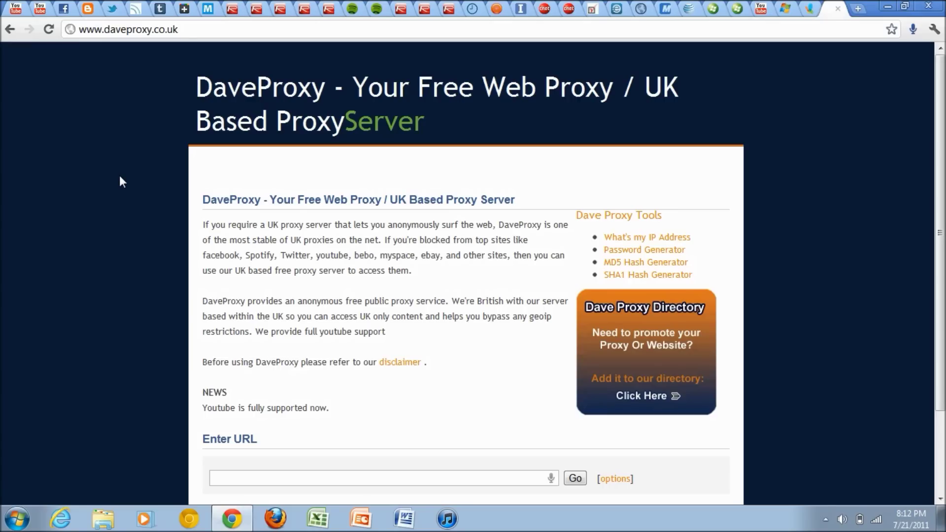
pyautogui.scroll(-3, 119, 176)
pyautogui.click(270, 380)
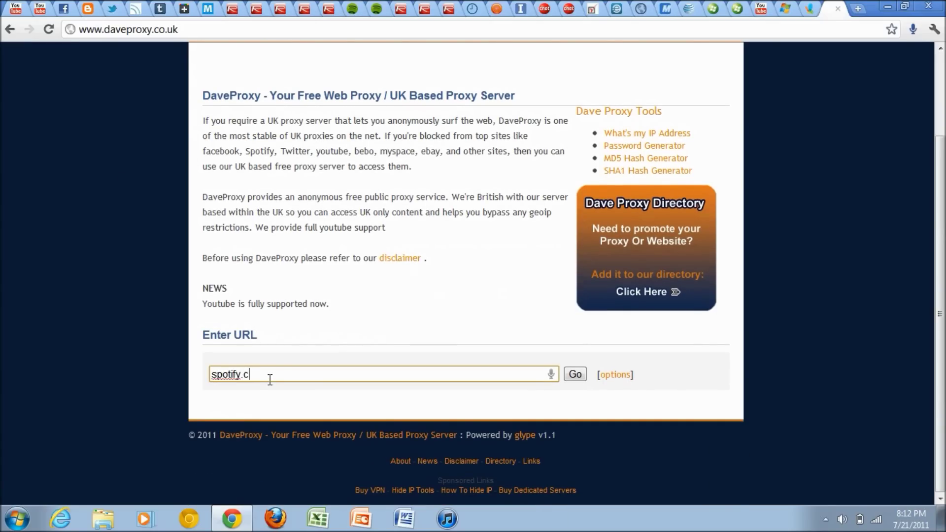
# Load spotify.com through the proxy, dismiss the ad and error popup, and choose Try Spotify now.
pyautogui.click(575, 374)
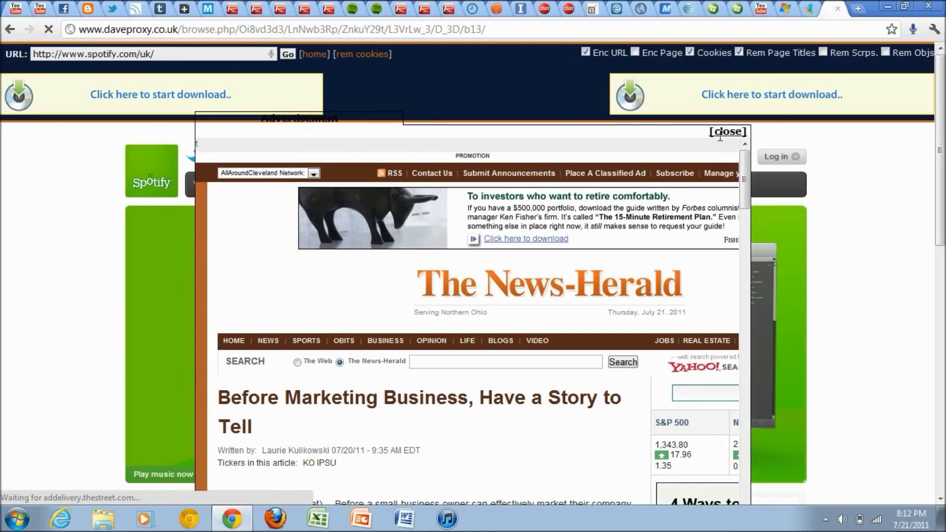
pyautogui.click(729, 132)
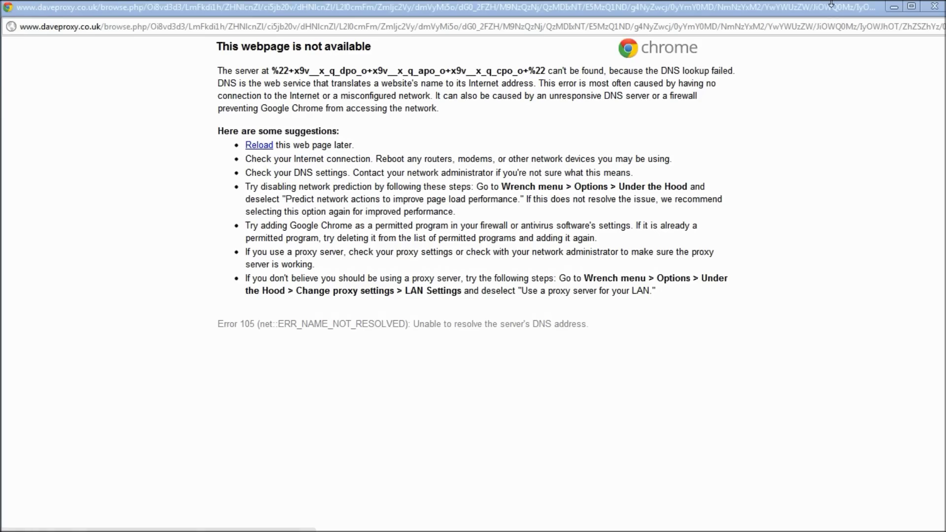
pyautogui.click(895, 7)
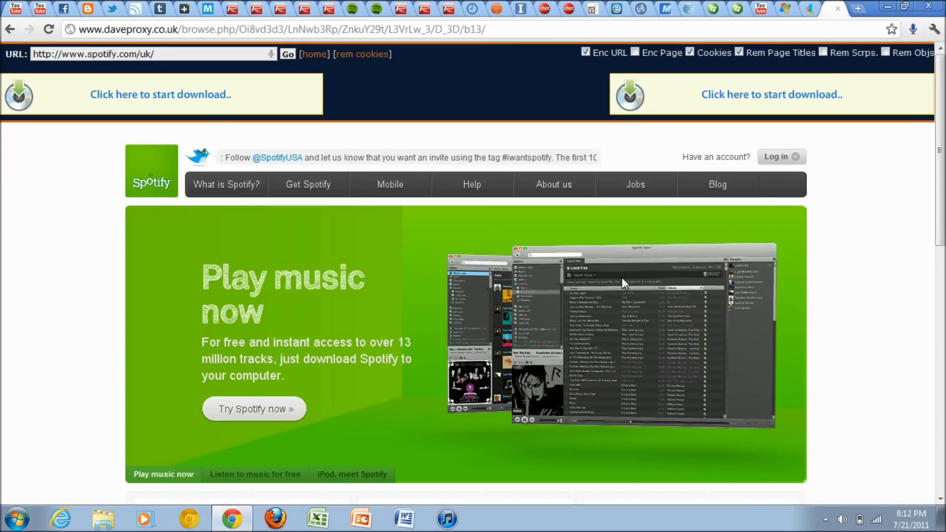
pyautogui.scroll(-3, 838, 175)
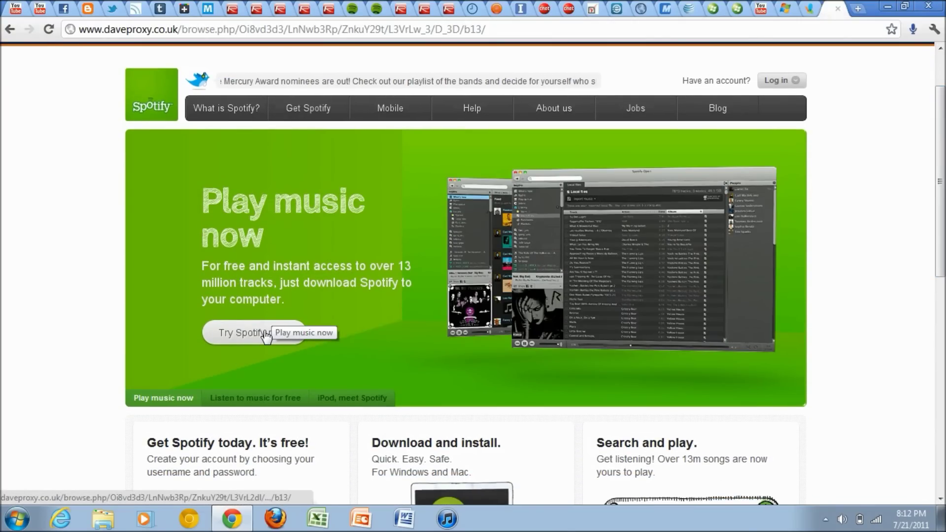
pyautogui.click(266, 336)
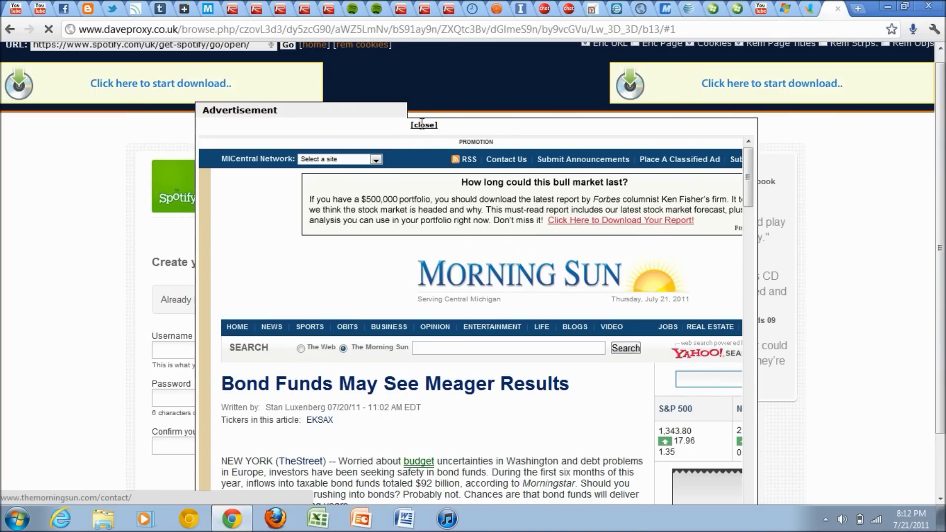
# Close the ad, fill the username from a saved suggestion, and enter the password twice.
pyautogui.click(423, 125)
pyautogui.click(243, 348)
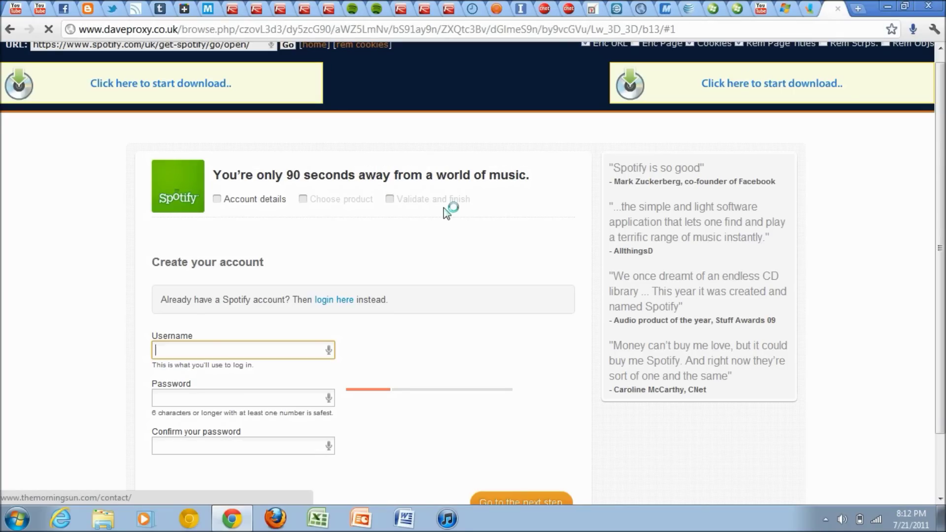
pyautogui.click(170, 347)
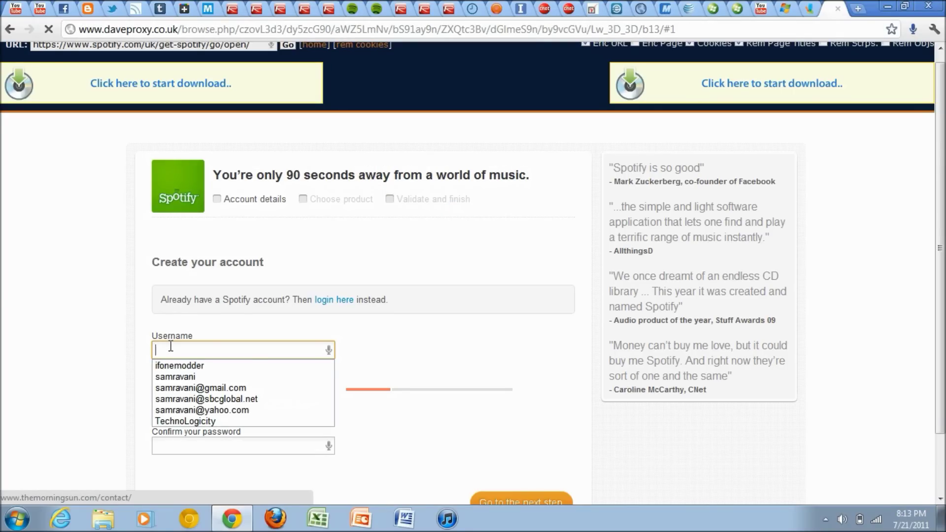
pyautogui.click(189, 420)
pyautogui.click(195, 399)
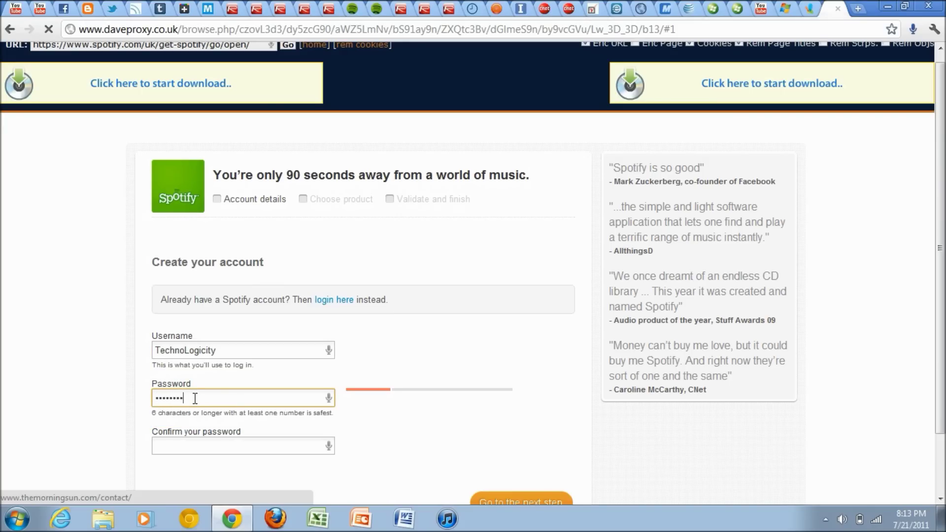
pyautogui.press('Tab')
pyautogui.write('a')
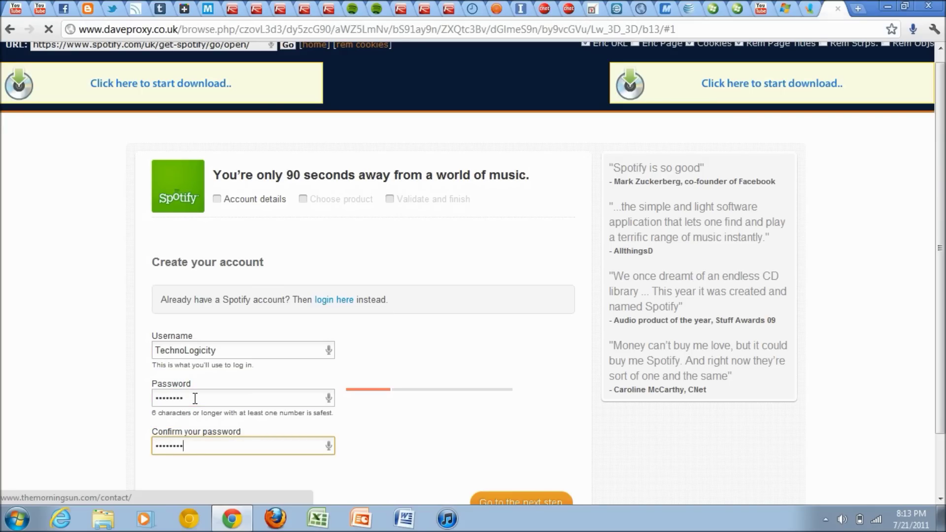
pyautogui.scroll(-2, 49, 433)
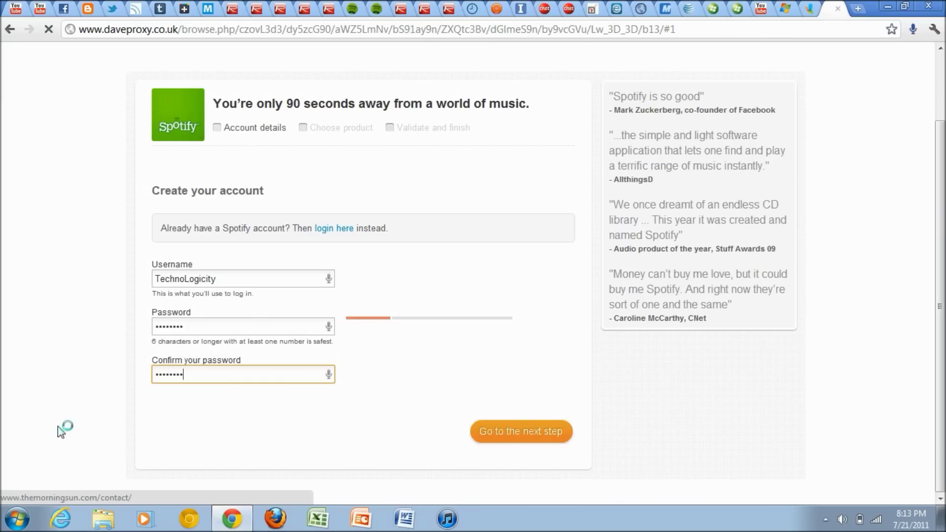
# Continue to the second sign-up step and fill e-mail and postal code from suggestions.
pyautogui.click(488, 434)
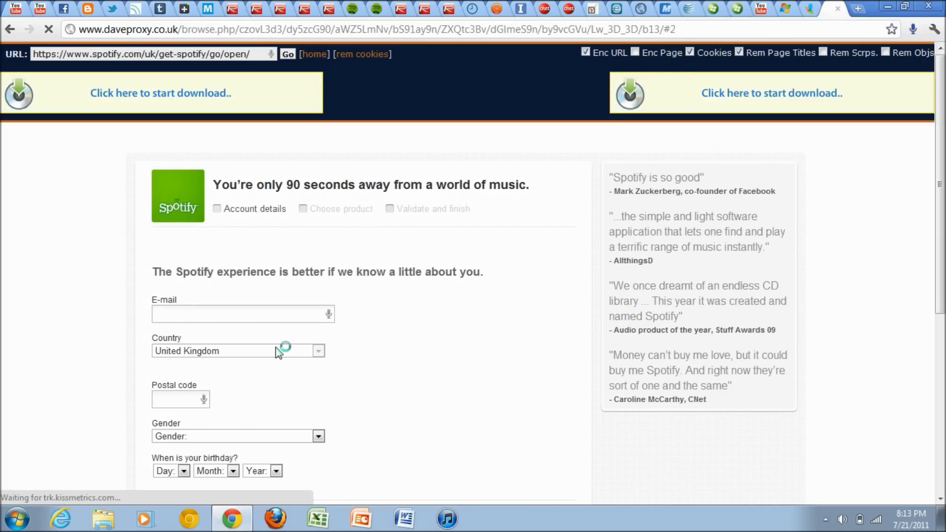
pyautogui.click(186, 316)
pyautogui.write('techno')
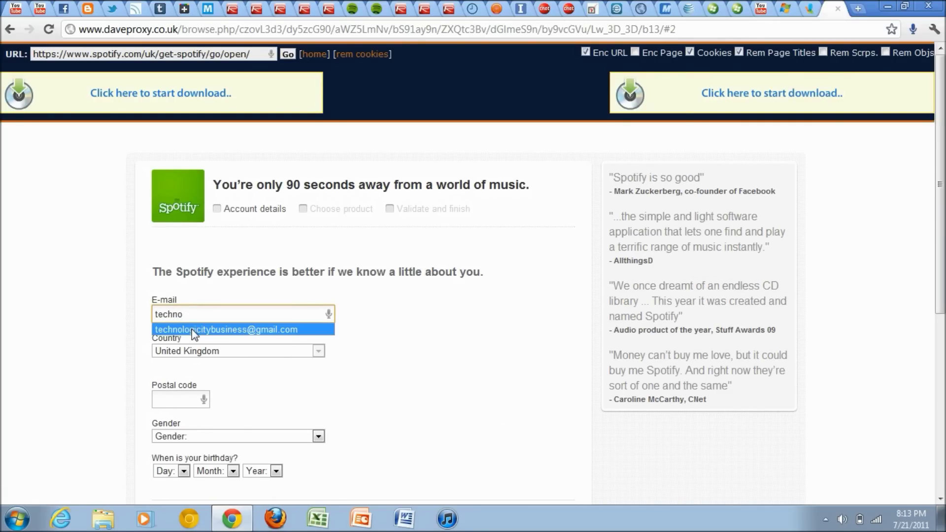
pyautogui.click(186, 329)
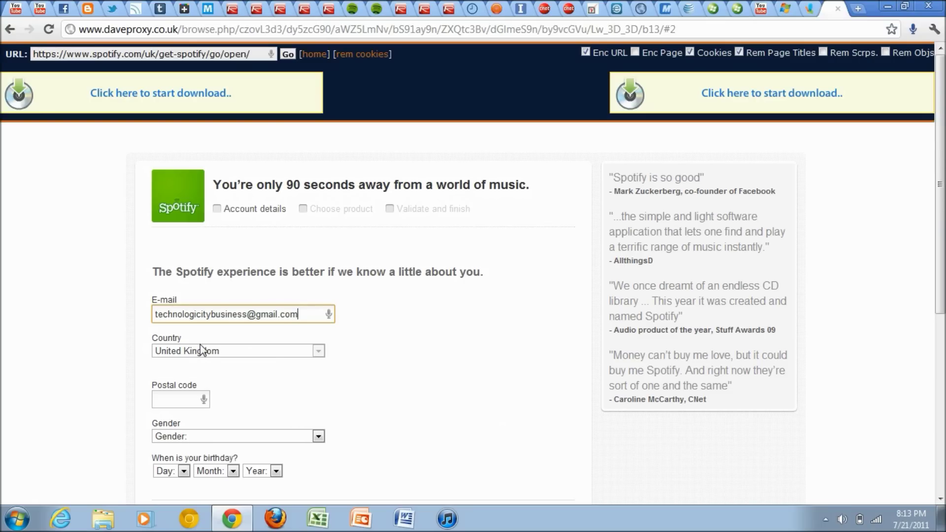
pyautogui.click(185, 394)
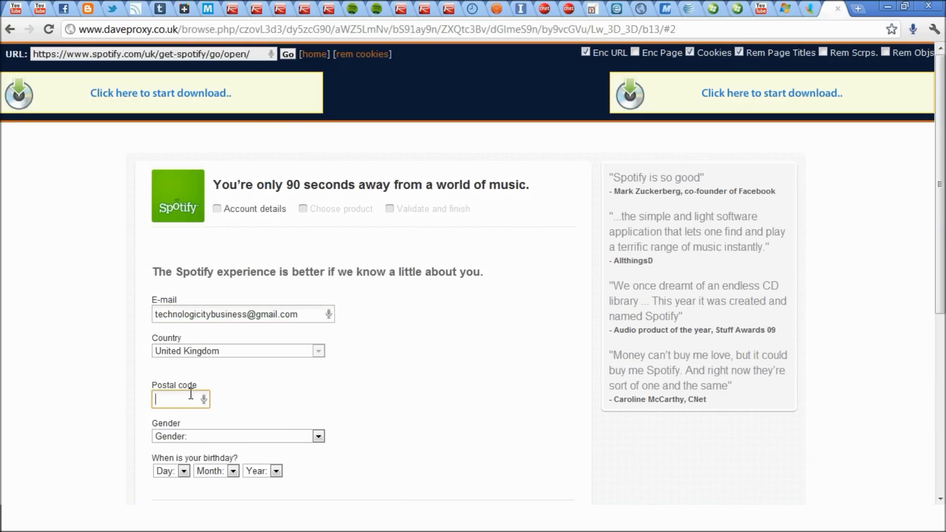
pyautogui.write('sw1')
pyautogui.click(223, 400)
pyautogui.click(199, 435)
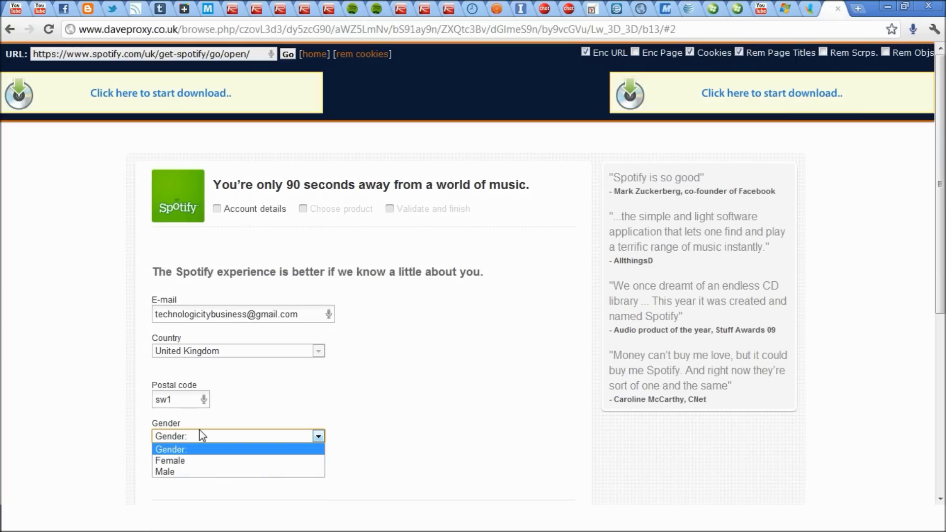
pyautogui.click(198, 470)
pyautogui.click(172, 471)
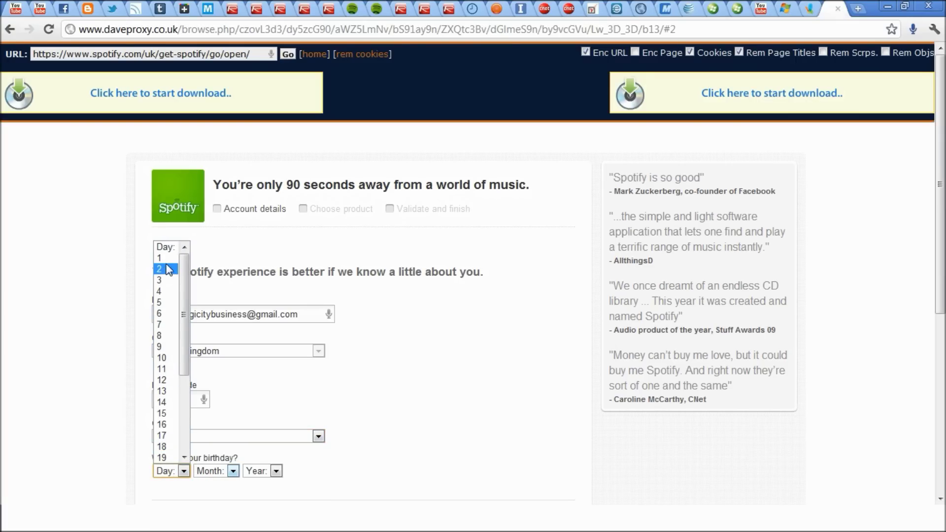
pyautogui.click(168, 269)
pyautogui.click(200, 471)
pyautogui.click(217, 433)
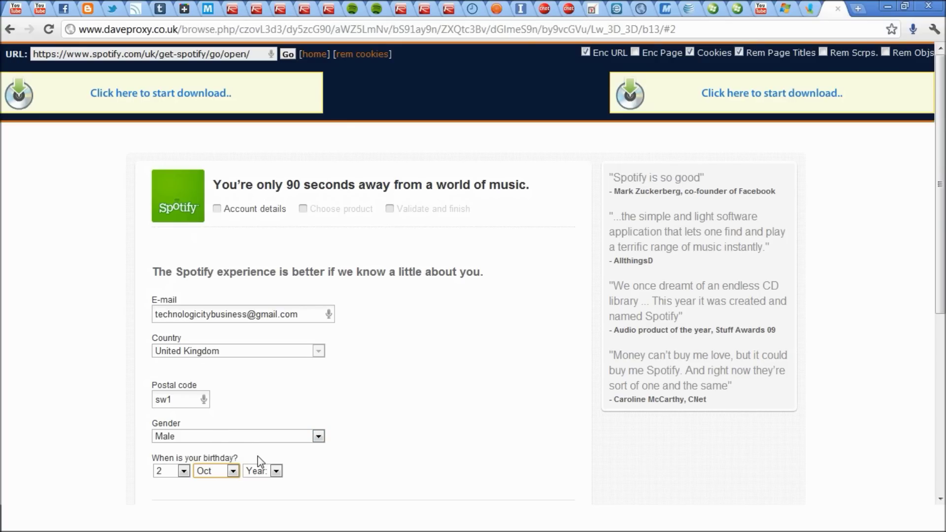
pyautogui.click(259, 469)
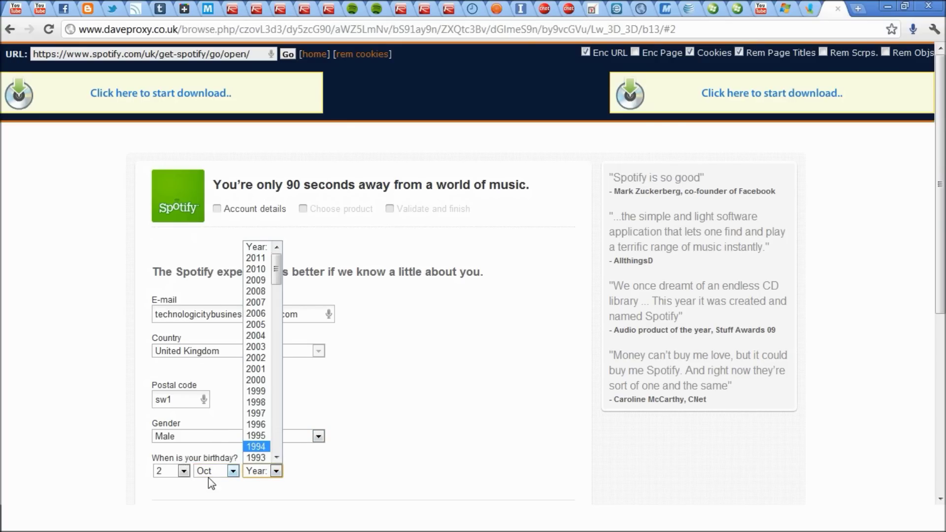
pyautogui.scroll(-4, 266, 421)
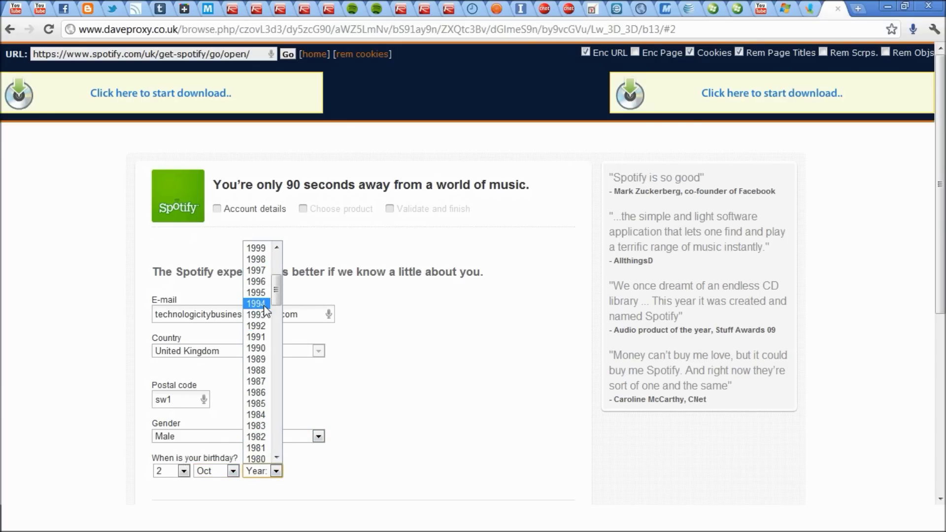
pyautogui.click(259, 348)
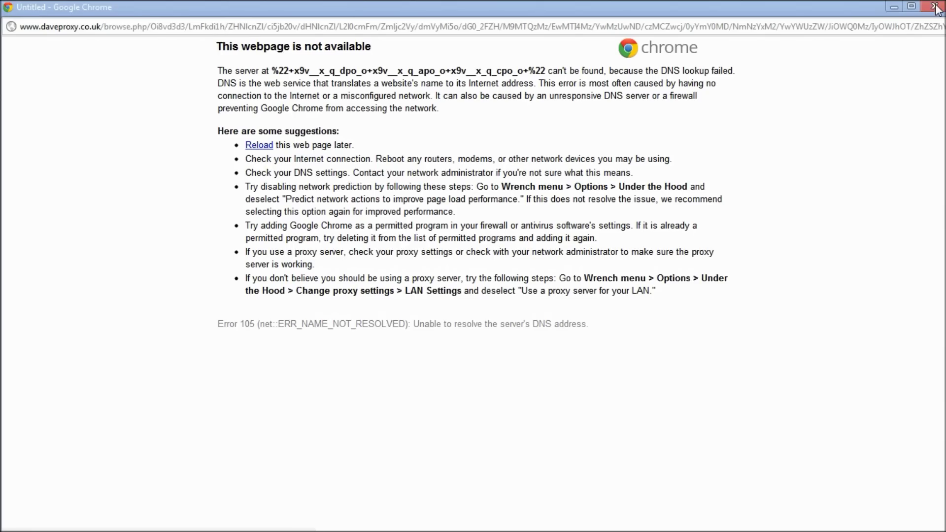
pyautogui.click(934, 6)
pyautogui.scroll(-6, 417, 298)
pyautogui.scroll(3, 418, 299)
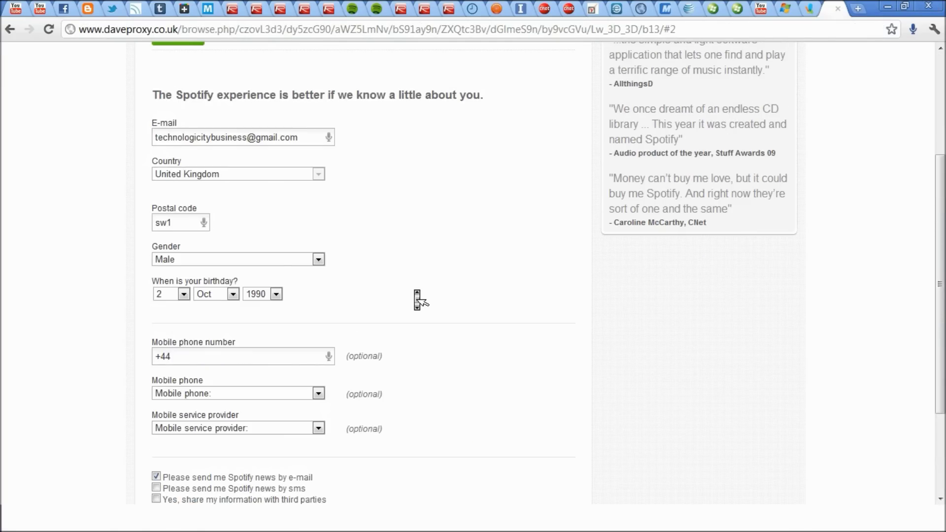
pyautogui.scroll(-3, 347, 340)
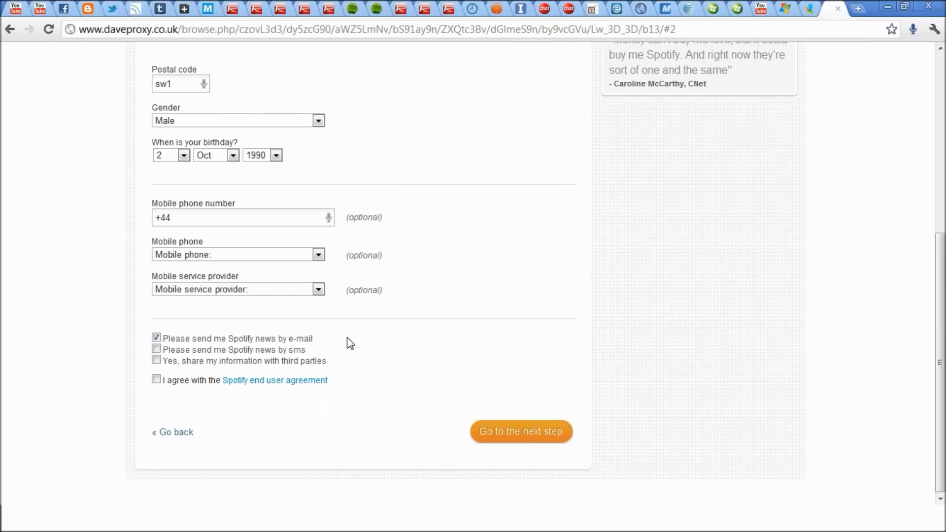
# Opt out of Spotify e-mail news, continue past Choose your product, and clear the ad overlays.
pyautogui.click(156, 338)
pyautogui.click(542, 438)
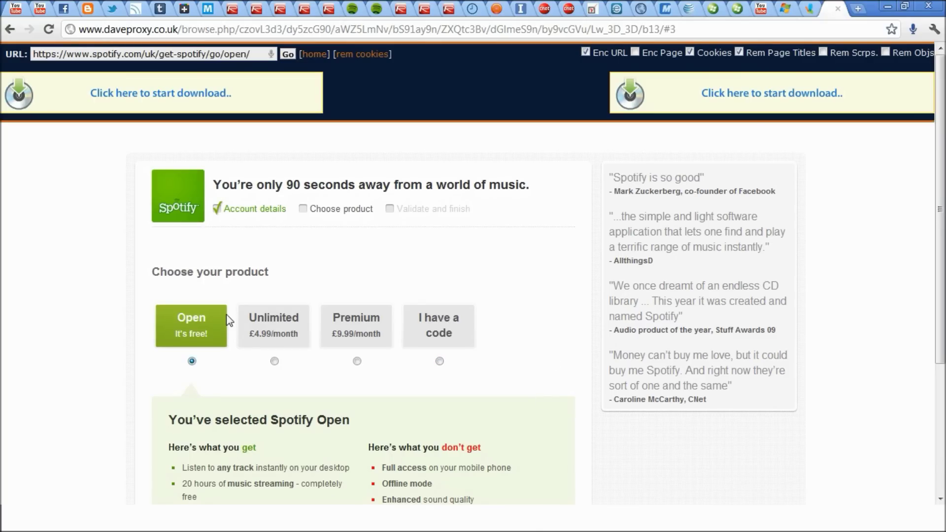
pyautogui.scroll(-4, 172, 387)
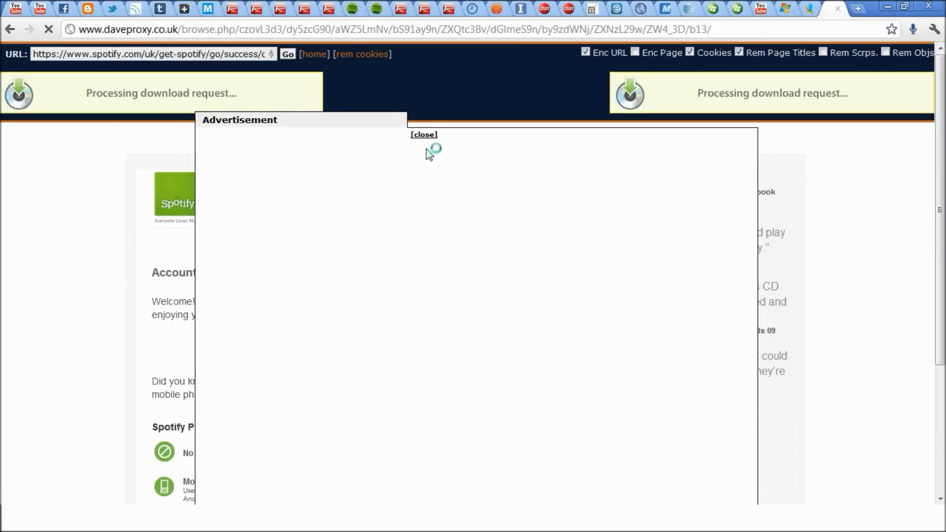
pyautogui.click(425, 134)
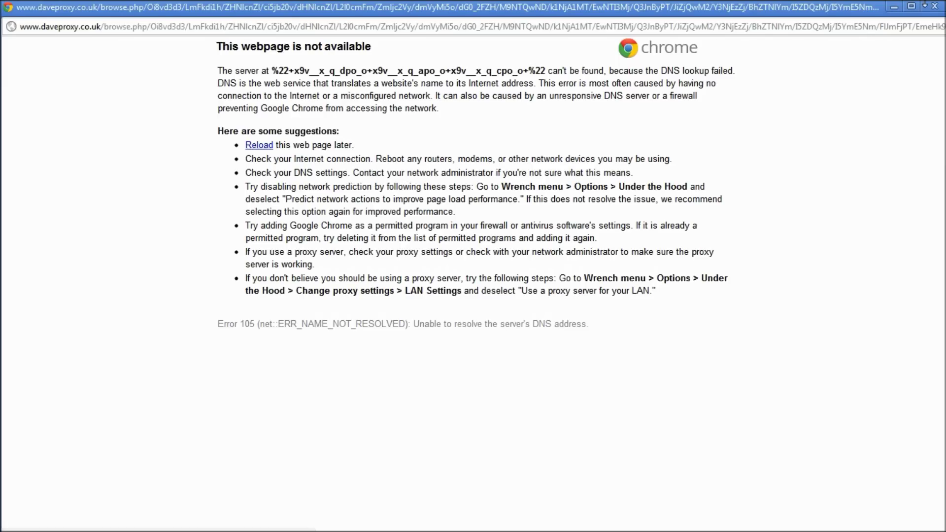
pyautogui.click(935, 6)
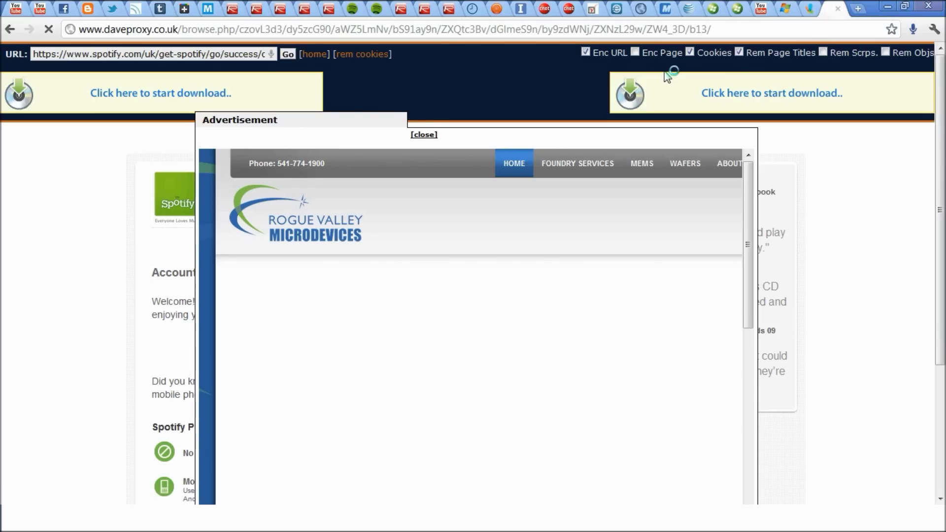
pyautogui.click(425, 135)
pyautogui.middleClick(96, 258)
pyautogui.scroll(-4, 101, 260)
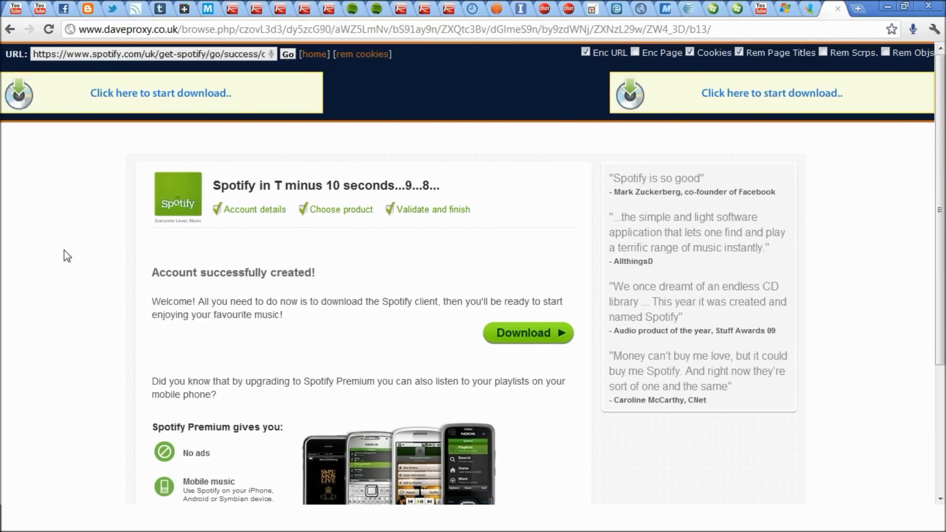
# Close the proxy tab, open spotify.com in a new tab, and follow the Spotify Premium link.
pyautogui.click(838, 9)
pyautogui.click(858, 9)
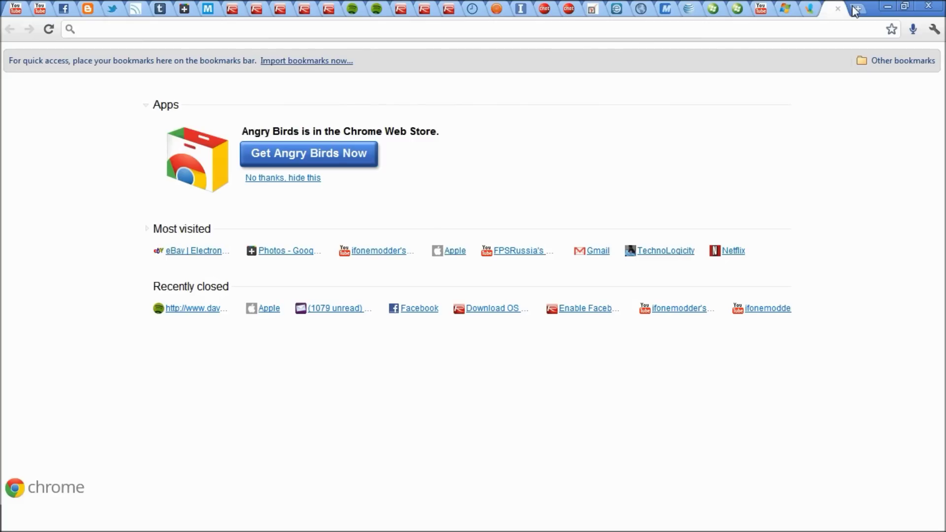
pyautogui.write('spotify.com')
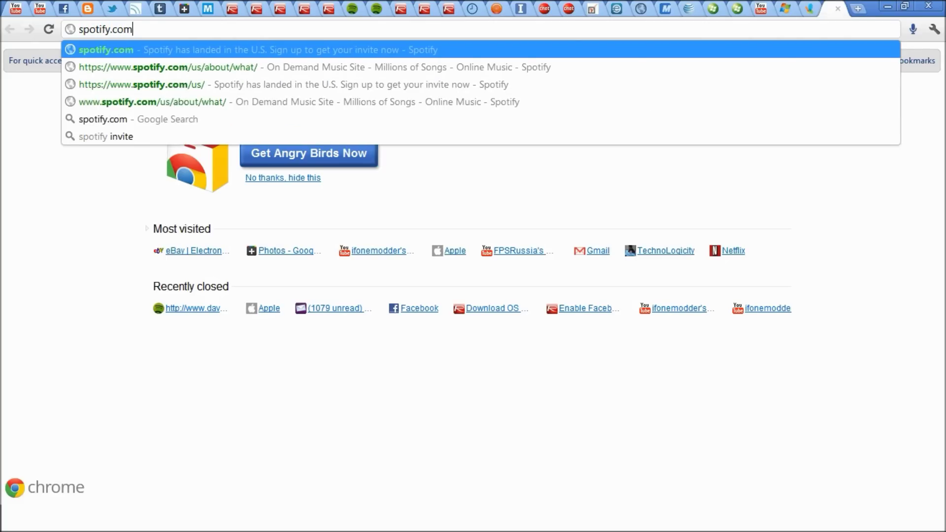
pyautogui.press('Return')
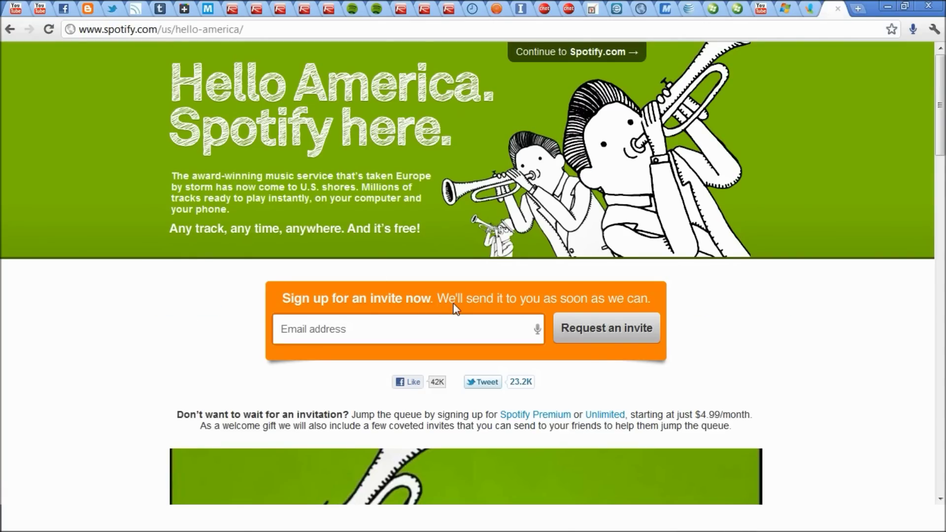
pyautogui.scroll(-2, 302, 293)
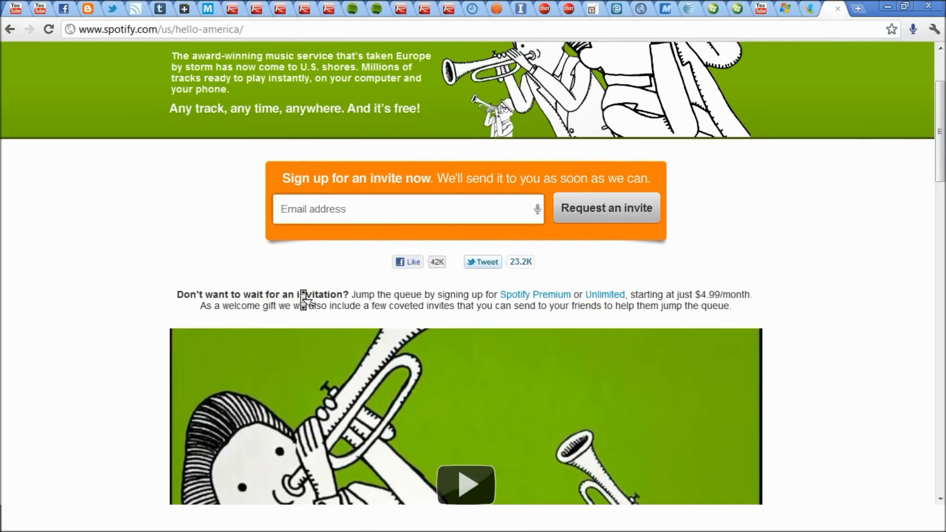
pyautogui.scroll(2, 303, 299)
pyautogui.click(544, 418)
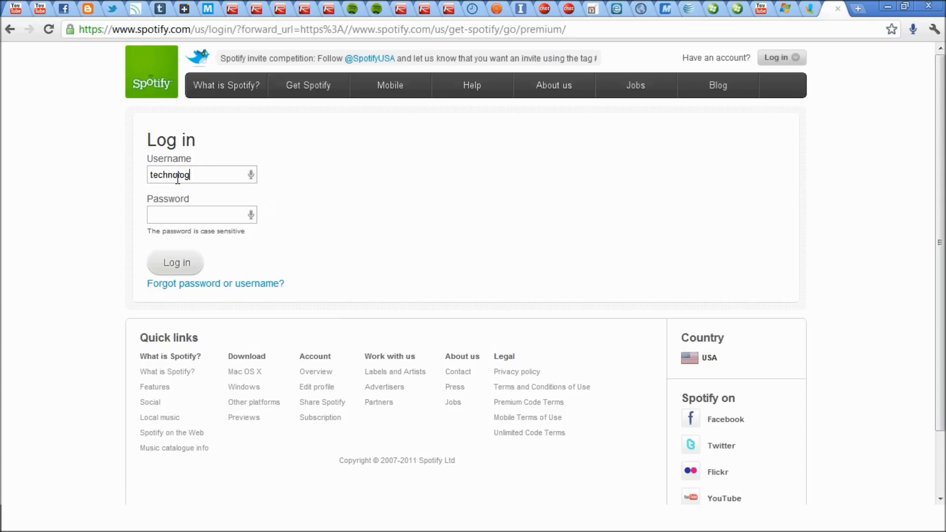
# Correct the mistyped username, log in, and dismiss Chrome's offer to save the password.
pyautogui.press('BackSpace')
pyautogui.press('BackSpace')
pyautogui.press('BackSpace')
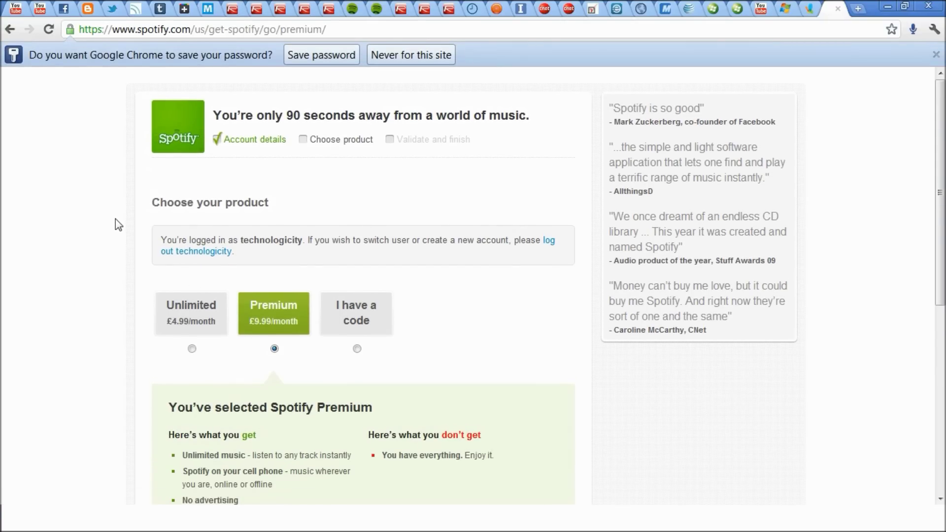
pyautogui.click(324, 55)
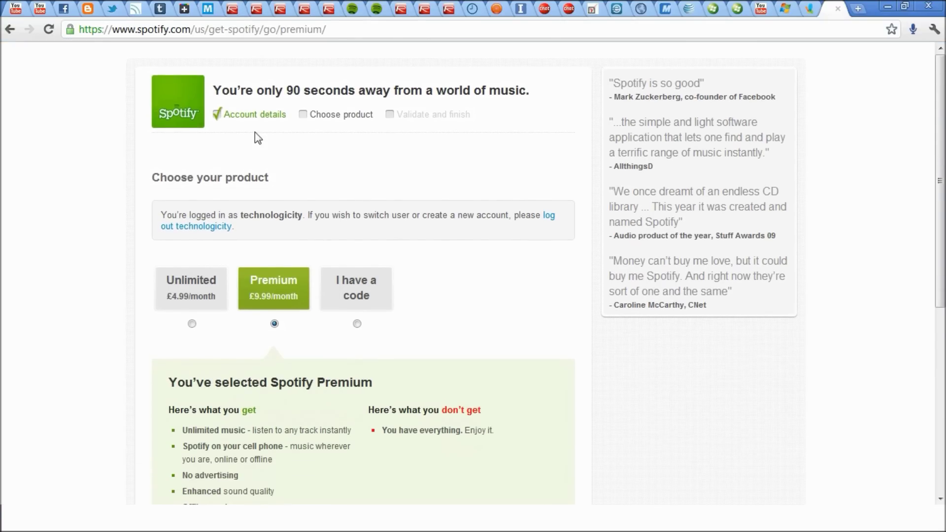
pyautogui.middleClick(204, 159)
# Return to the Spotify US home page and continue on to the main site.
pyautogui.scroll(5, 204, 158)
pyautogui.click(188, 114)
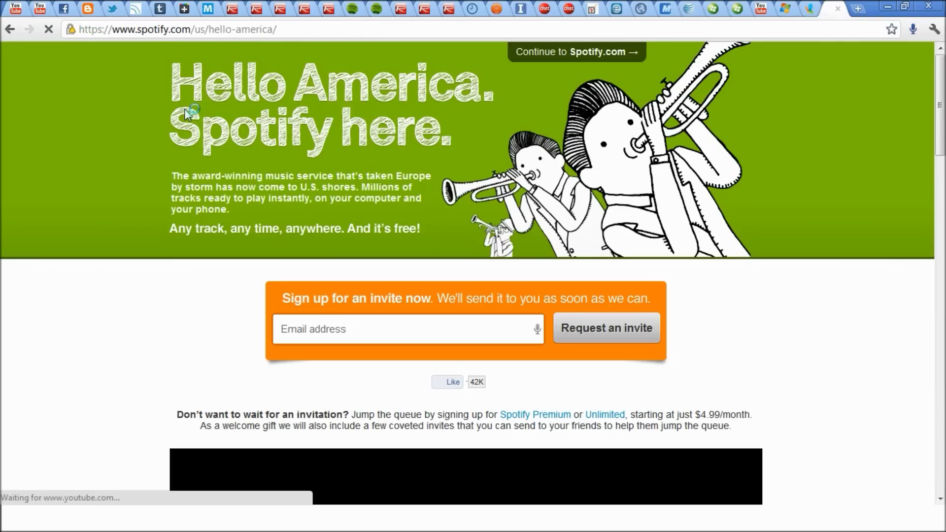
pyautogui.click(563, 54)
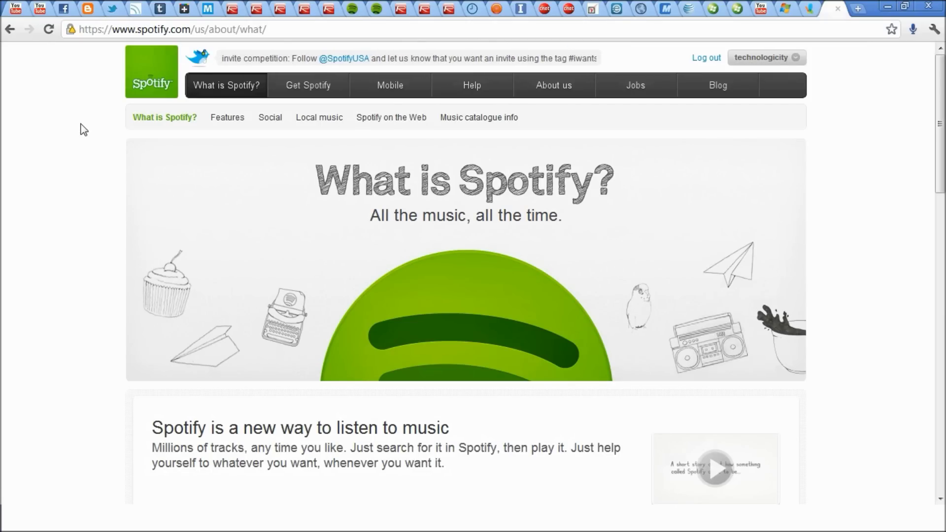
# Edit the profile: set country to United States, untick e-mail news, save, and return home.
pyautogui.moveTo(774, 57)
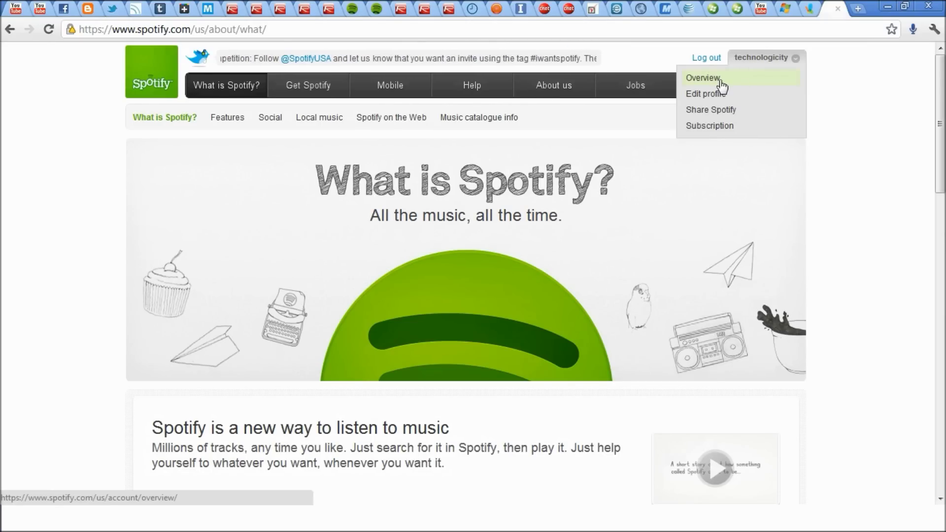
pyautogui.click(718, 93)
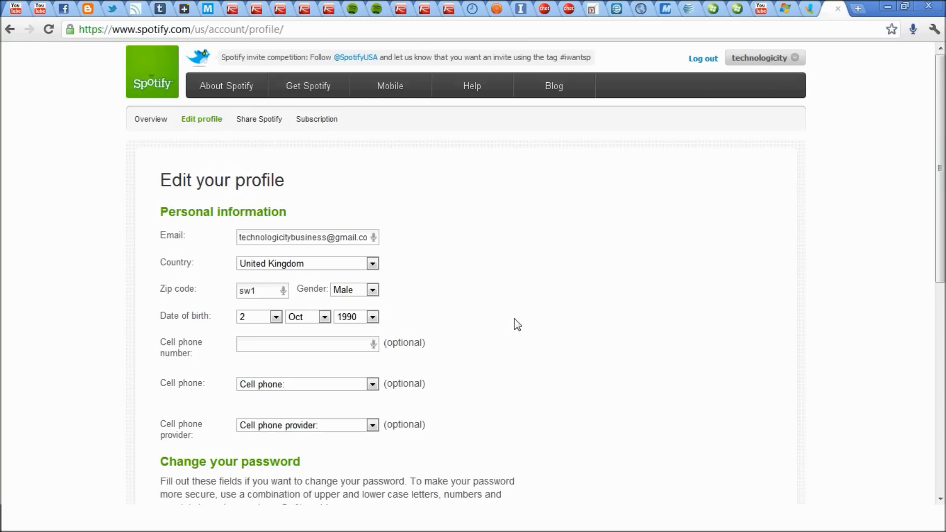
pyautogui.click(347, 263)
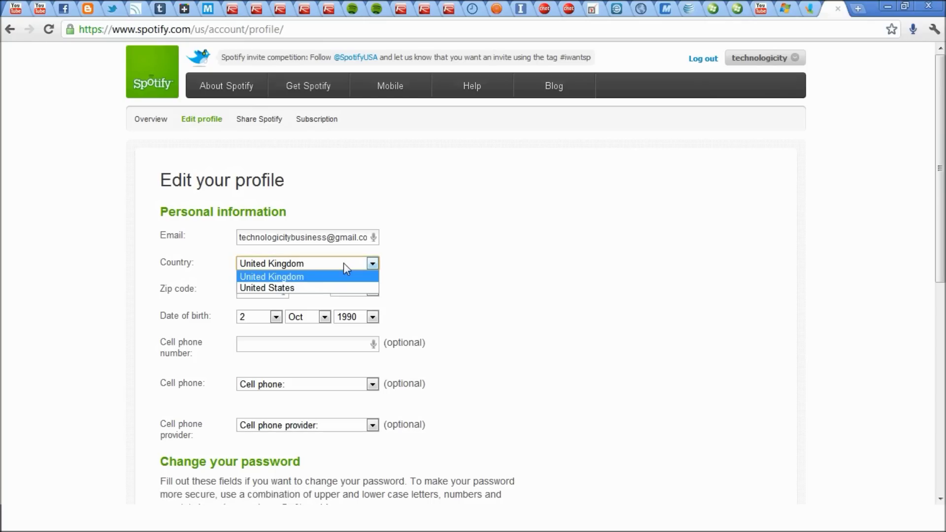
pyautogui.click(321, 288)
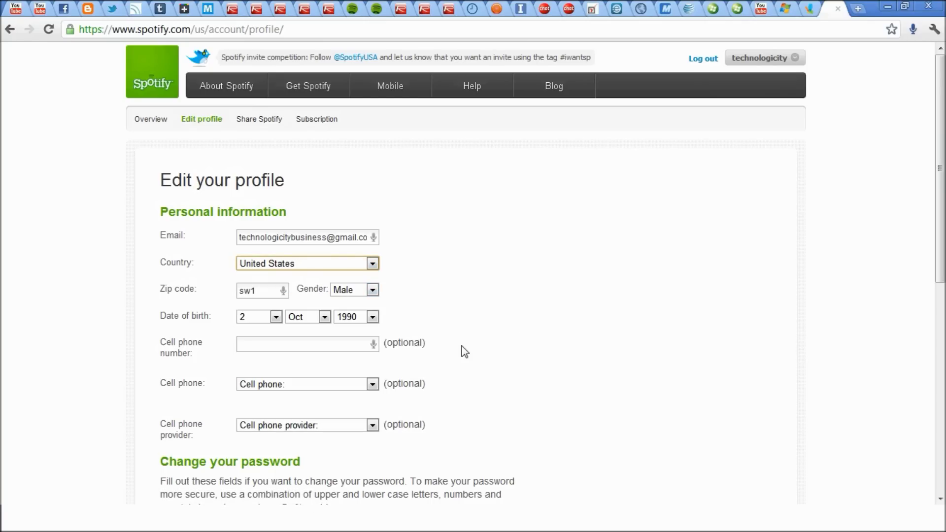
pyautogui.scroll(-9, 445, 317)
pyautogui.middleClick(449, 322)
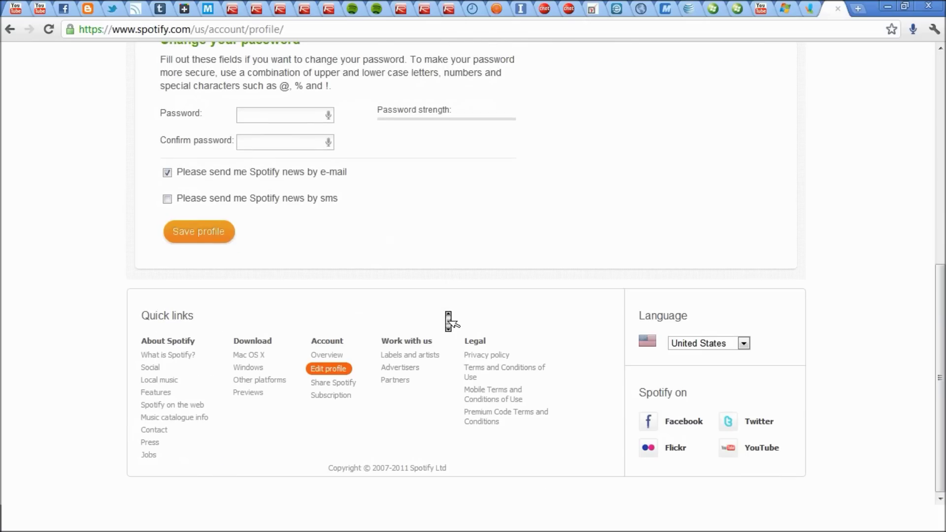
pyautogui.click(168, 173)
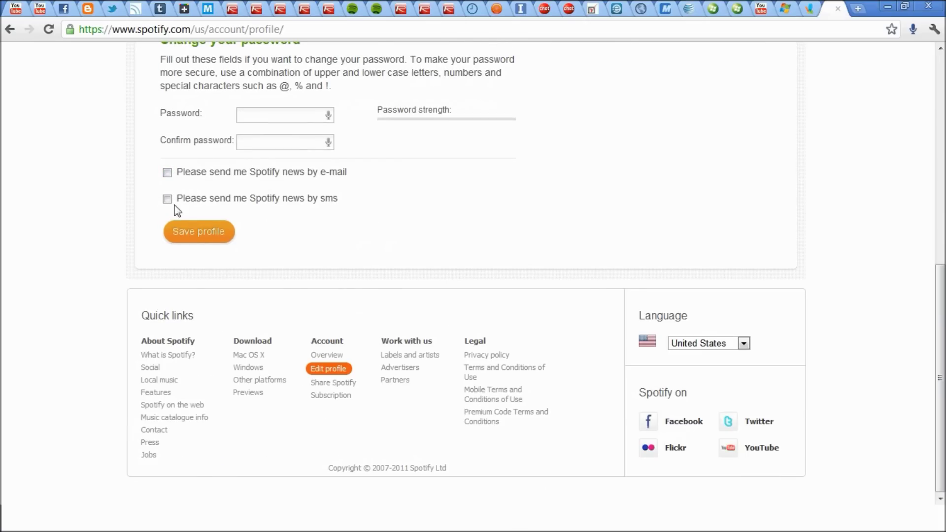
pyautogui.click(197, 236)
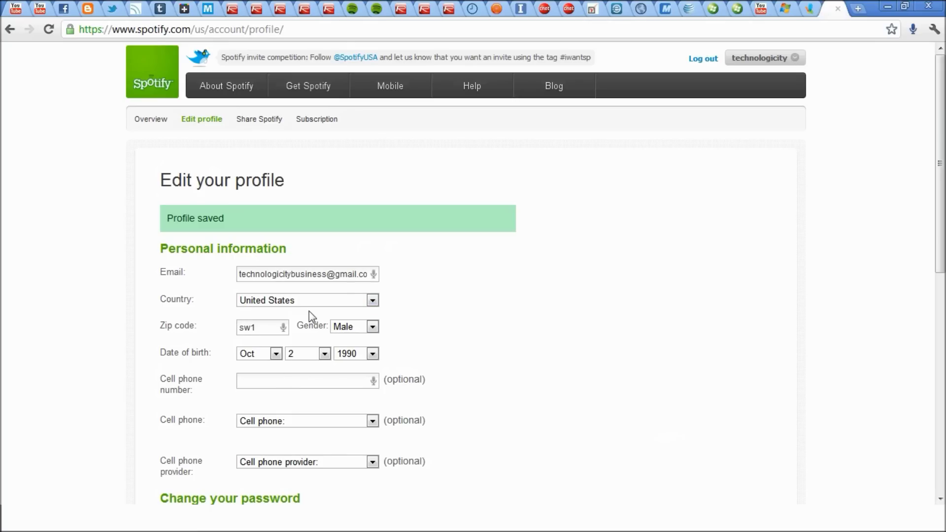
pyautogui.click(146, 77)
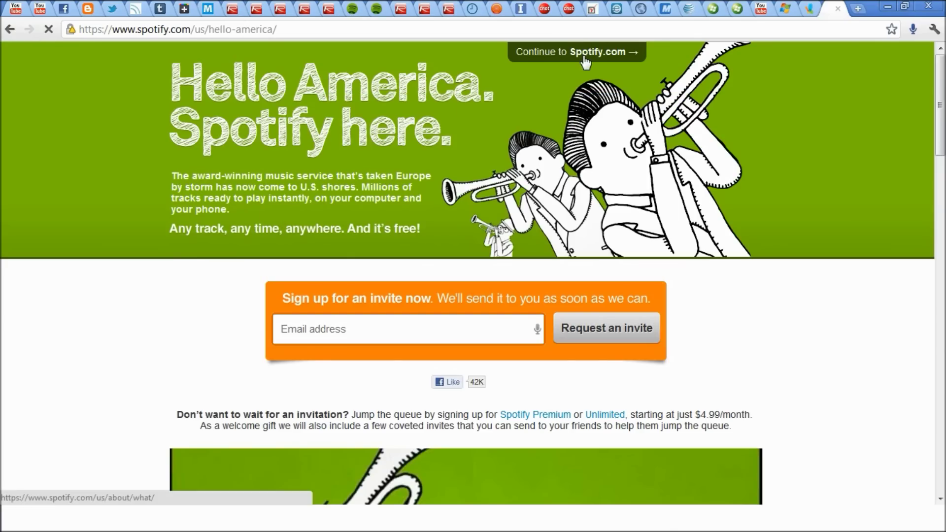
# Go through Get Spotify to the Download Spotify for Windows page, then minimize Chrome.
pyautogui.click(581, 54)
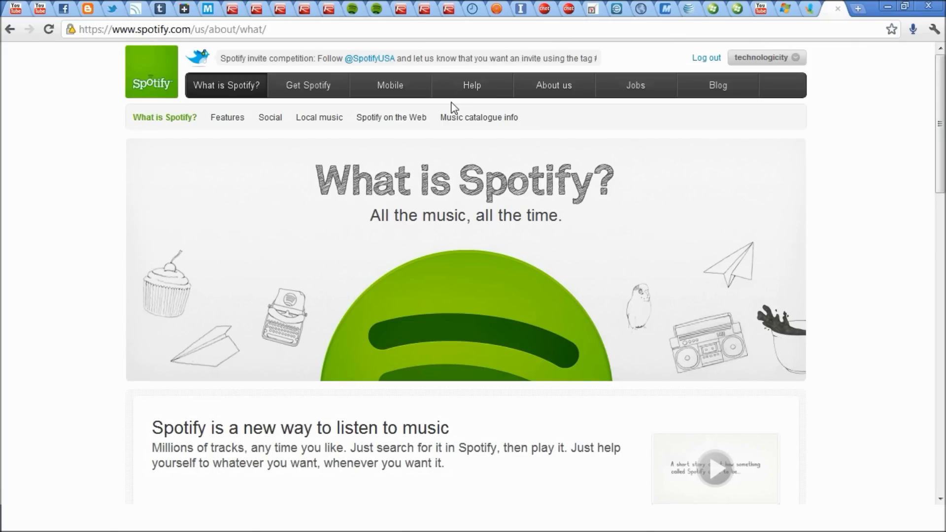
pyautogui.click(301, 90)
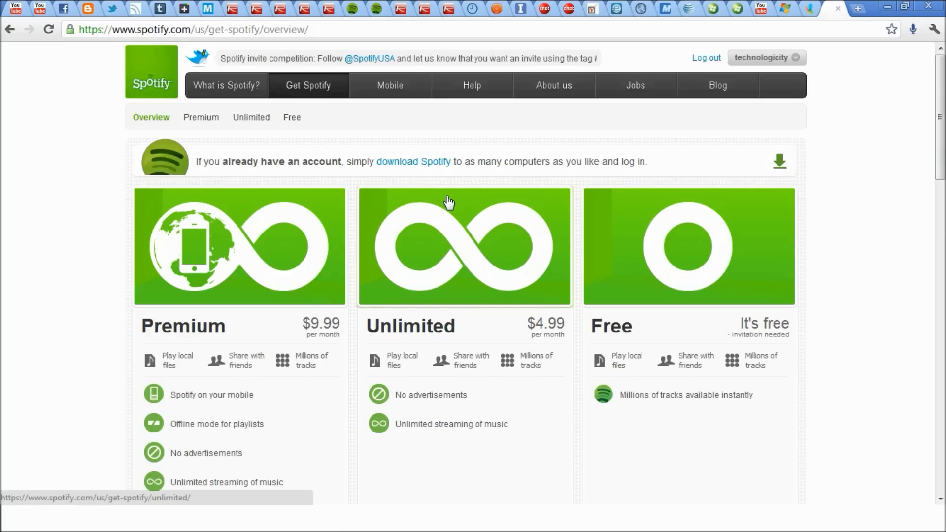
pyautogui.click(412, 166)
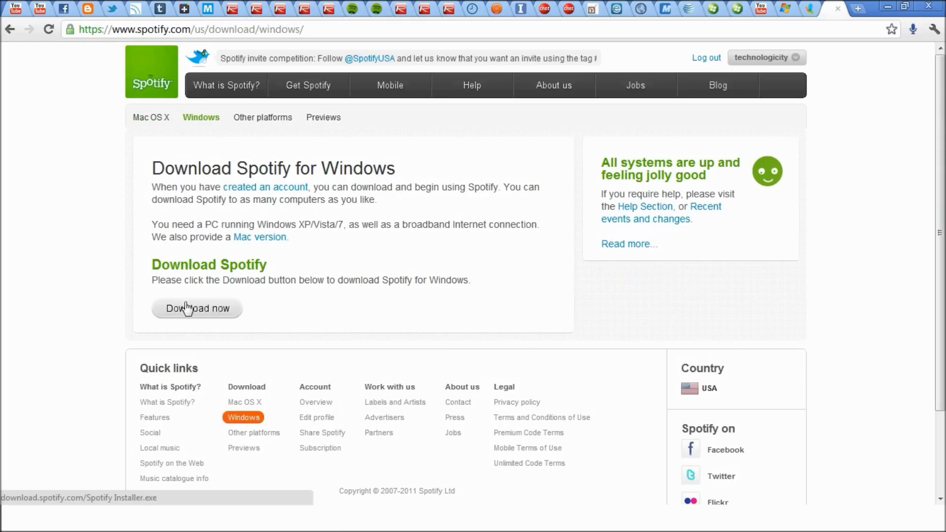
pyautogui.click(888, 6)
# Close the remaining proxy browser window and launch Spotify from its desktop icon.
pyautogui.click(940, 5)
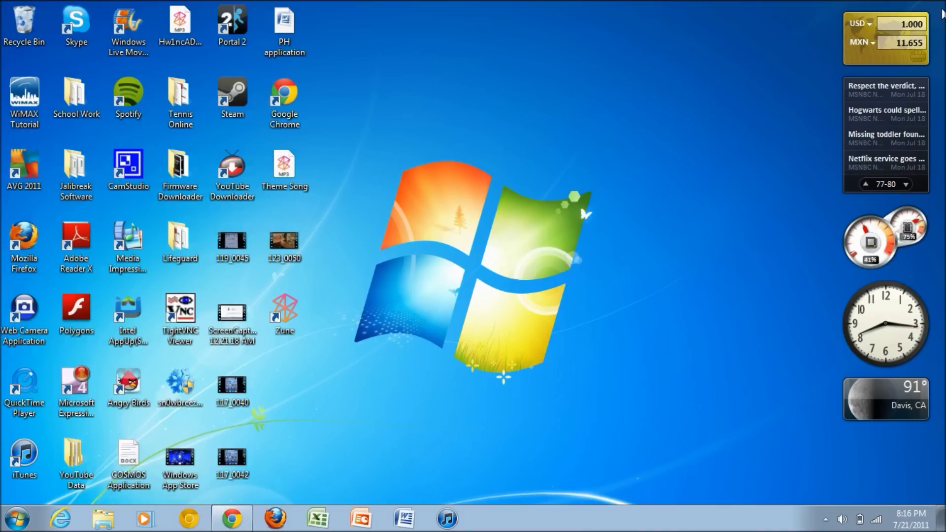
pyautogui.doubleClick(127, 89)
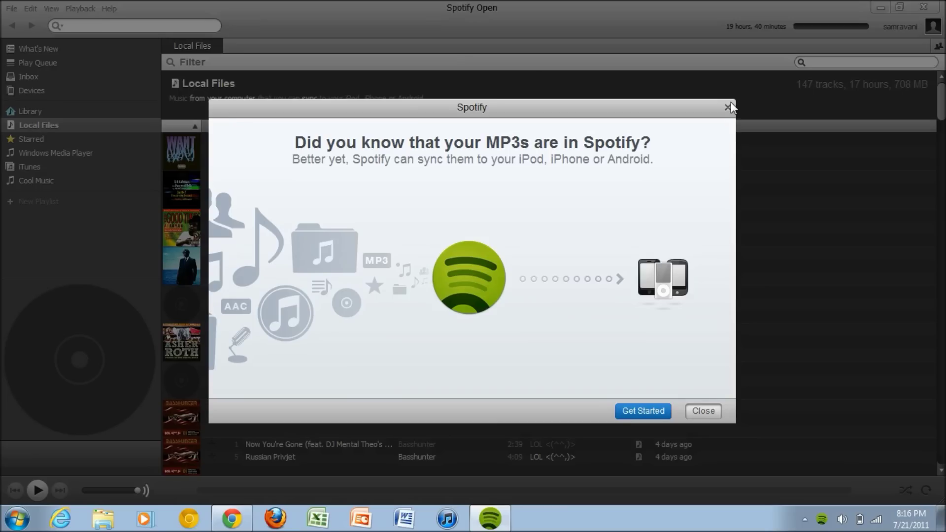
# Dismiss the MP3s welcome dialog, go to What's New, and search Spotify for 'hi'.
pyautogui.click(729, 106)
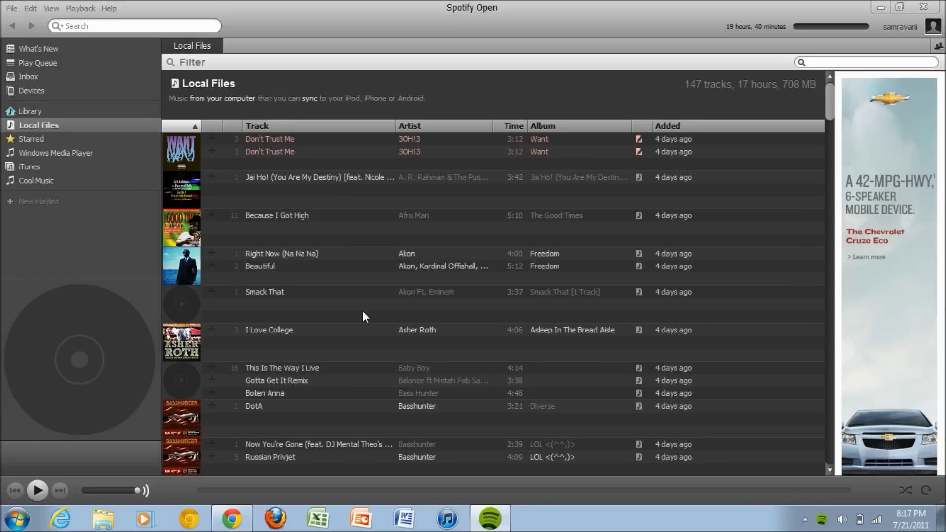
pyautogui.click(276, 140)
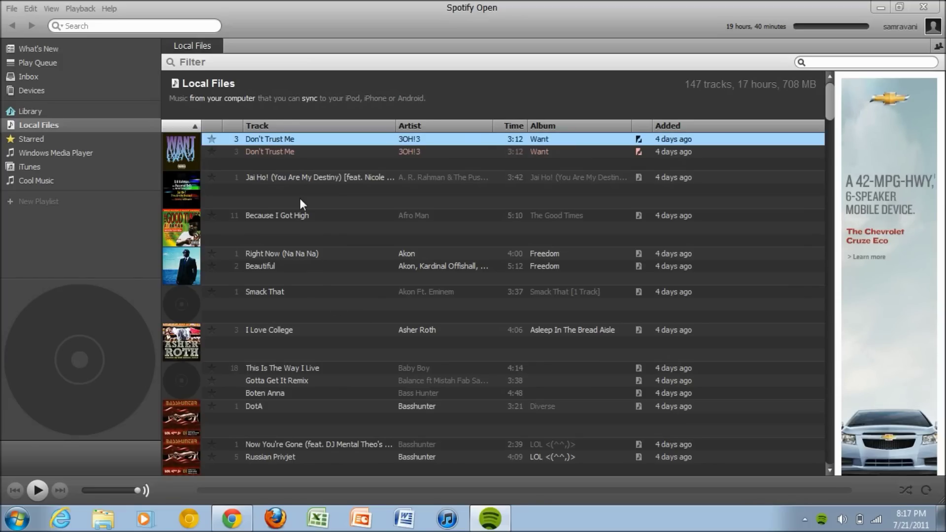
pyautogui.click(34, 47)
pyautogui.click(98, 26)
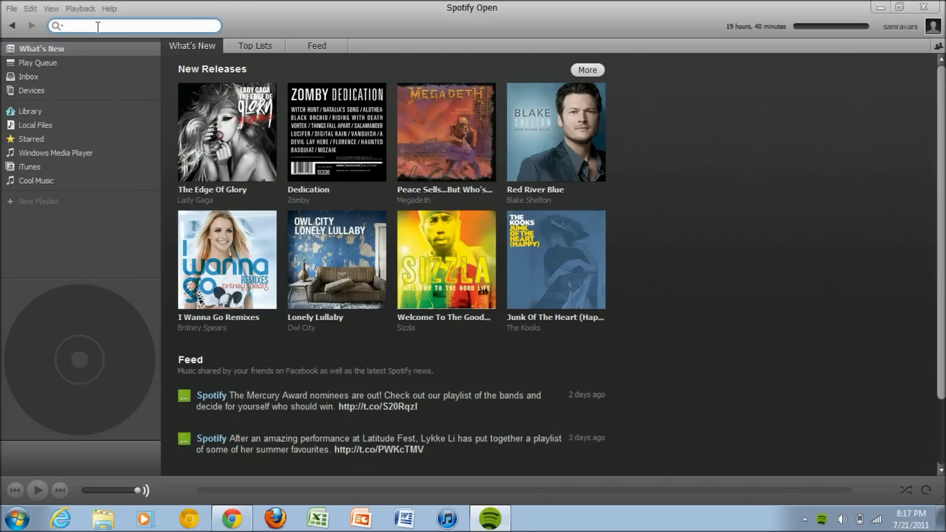
pyautogui.write('hi')
pyautogui.press('Return')
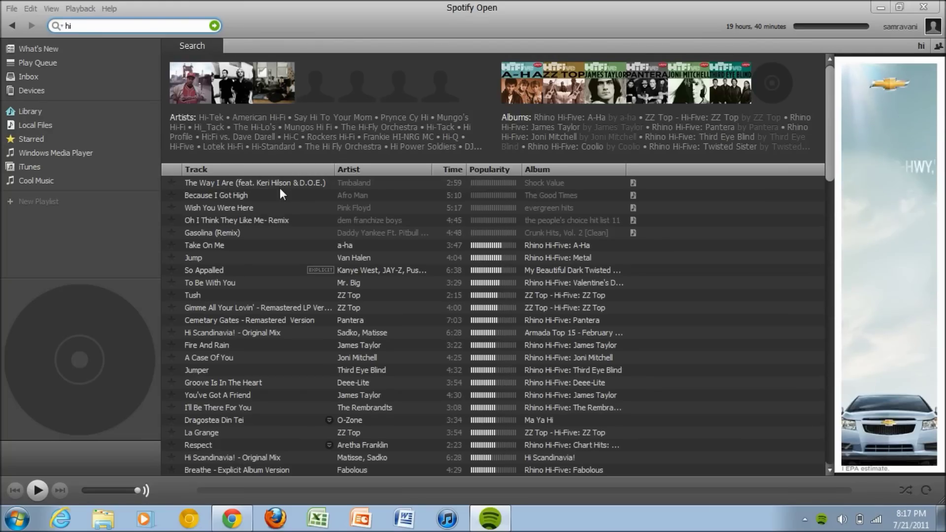
# Play Timbaland's 'The Way I Are', skip ahead to 0:53, and pause it.
pyautogui.click(229, 182)
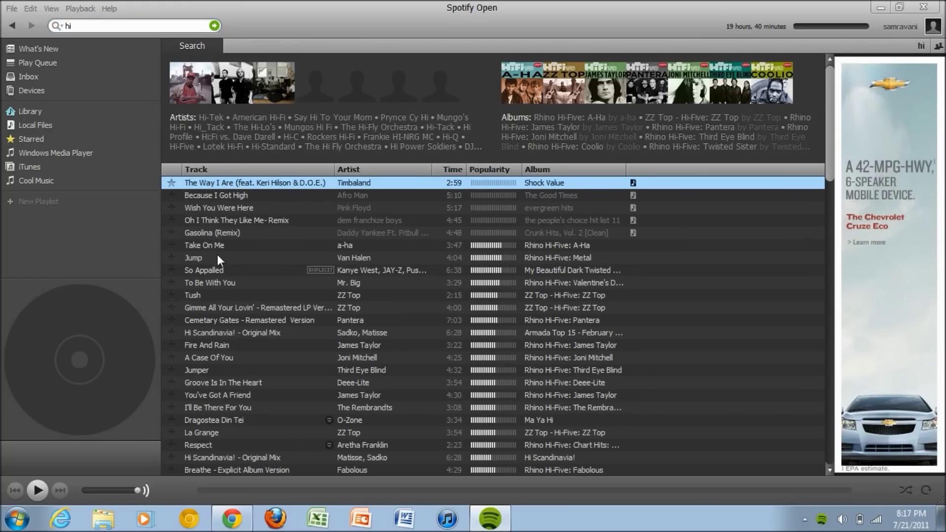
pyautogui.click(39, 486)
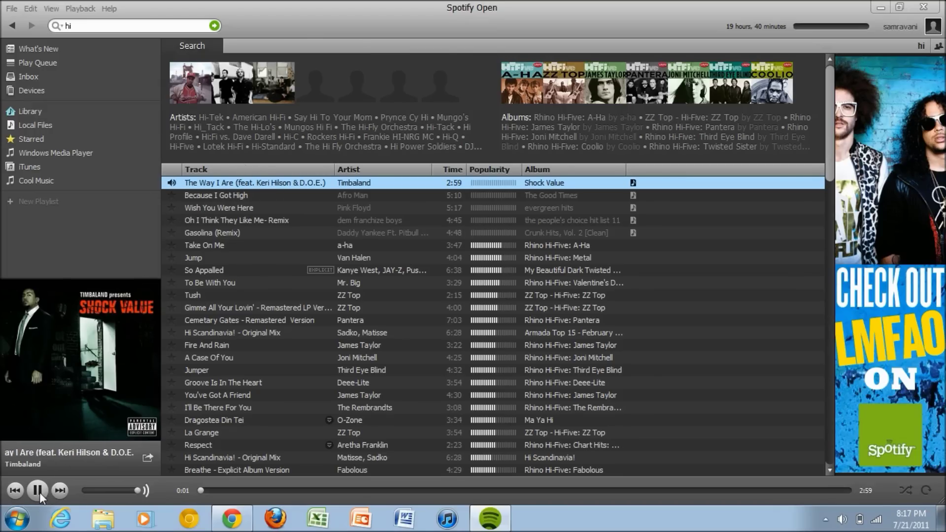
pyautogui.click(280, 489)
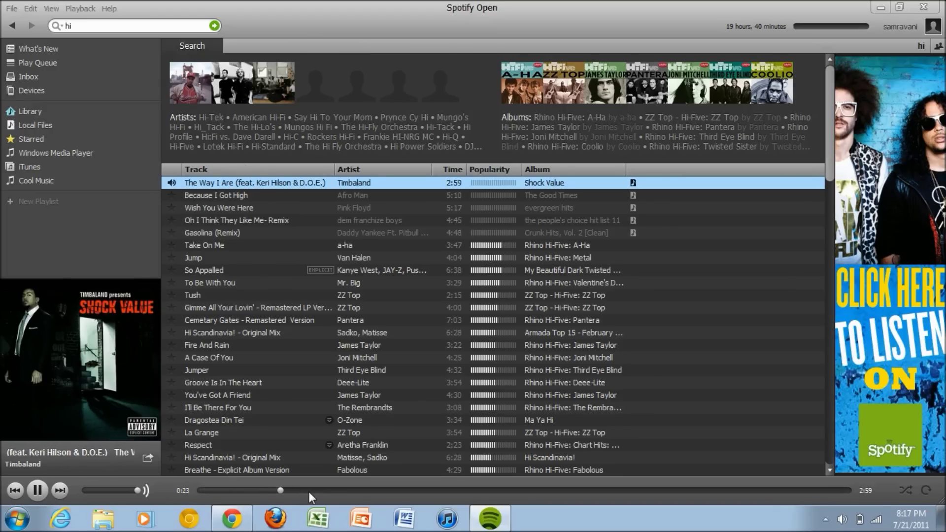
pyautogui.click(389, 489)
pyautogui.click(37, 491)
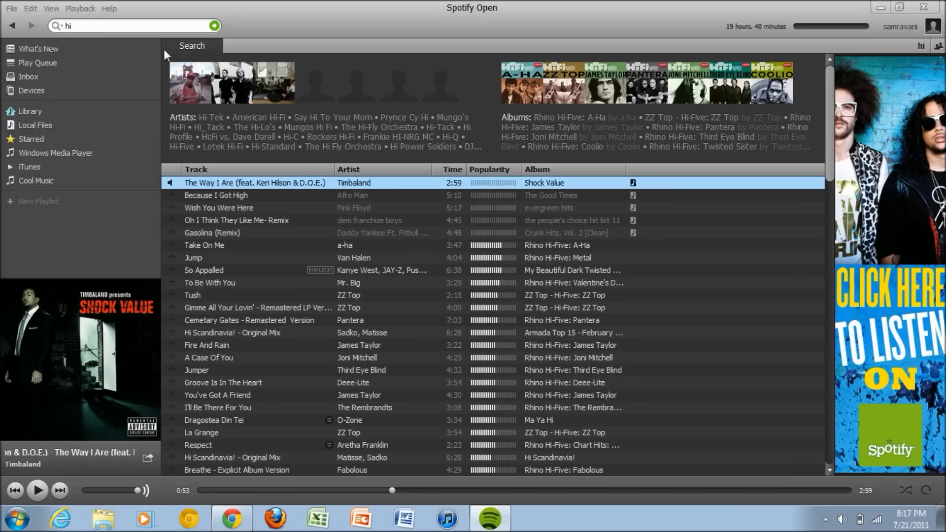